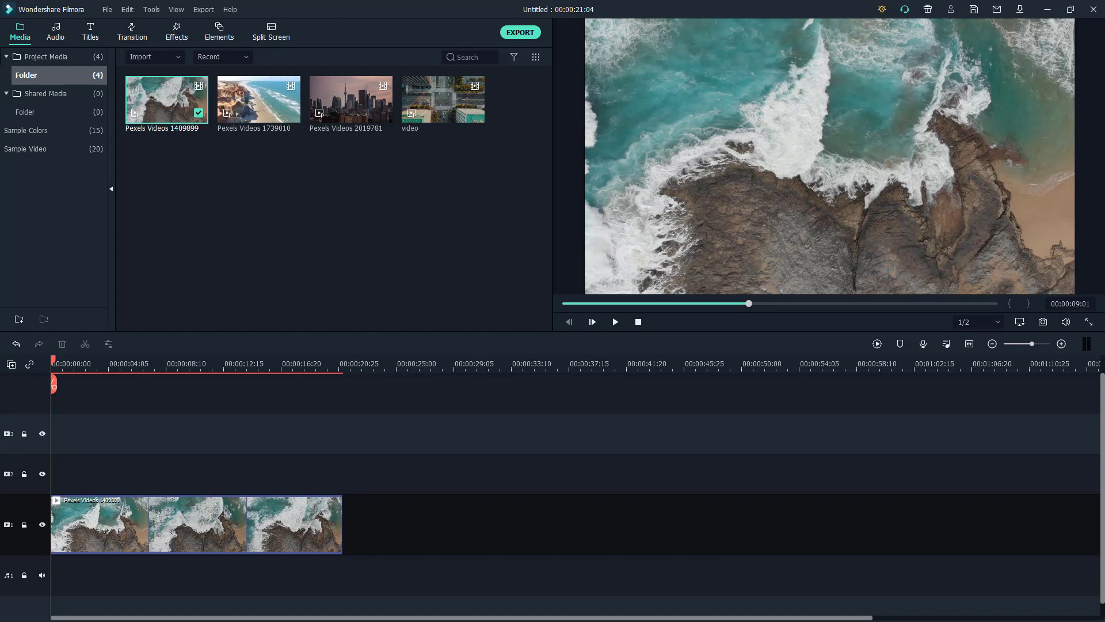
- Open the program preferences and try the Light Mode appearance before returning to Dark Mode
click(110, 12)
click(151, 240)
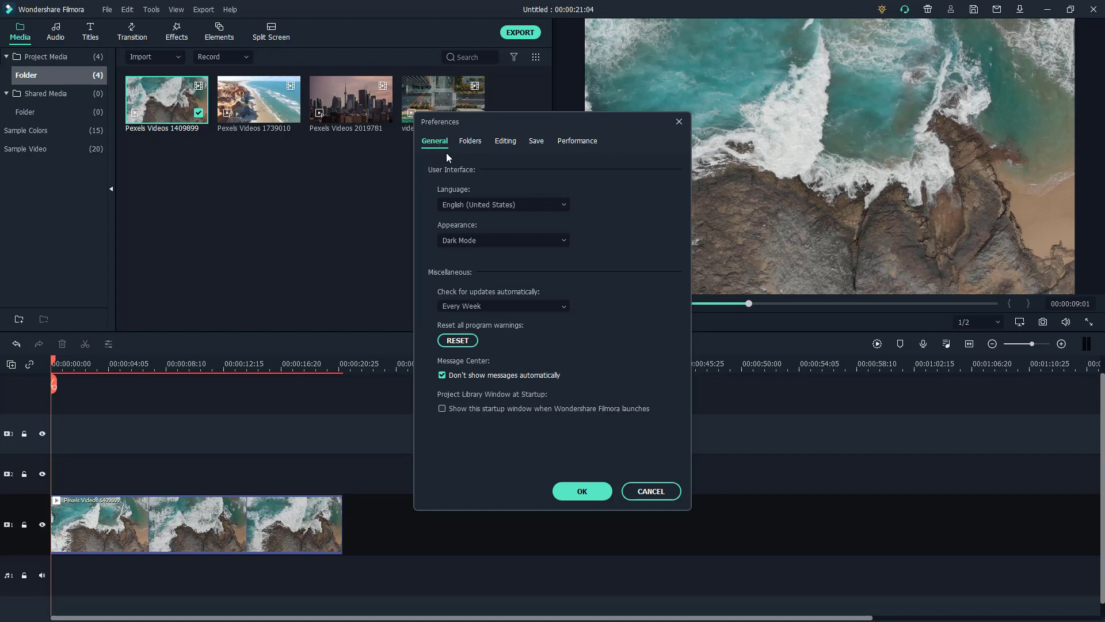
click(474, 237)
click(476, 270)
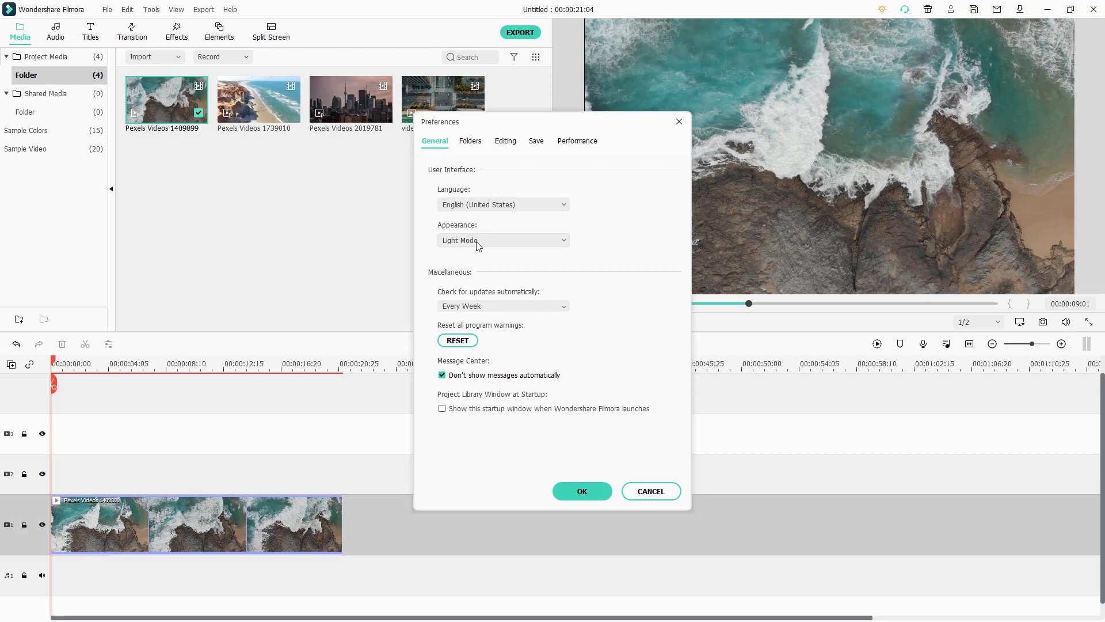
click(476, 242)
click(469, 268)
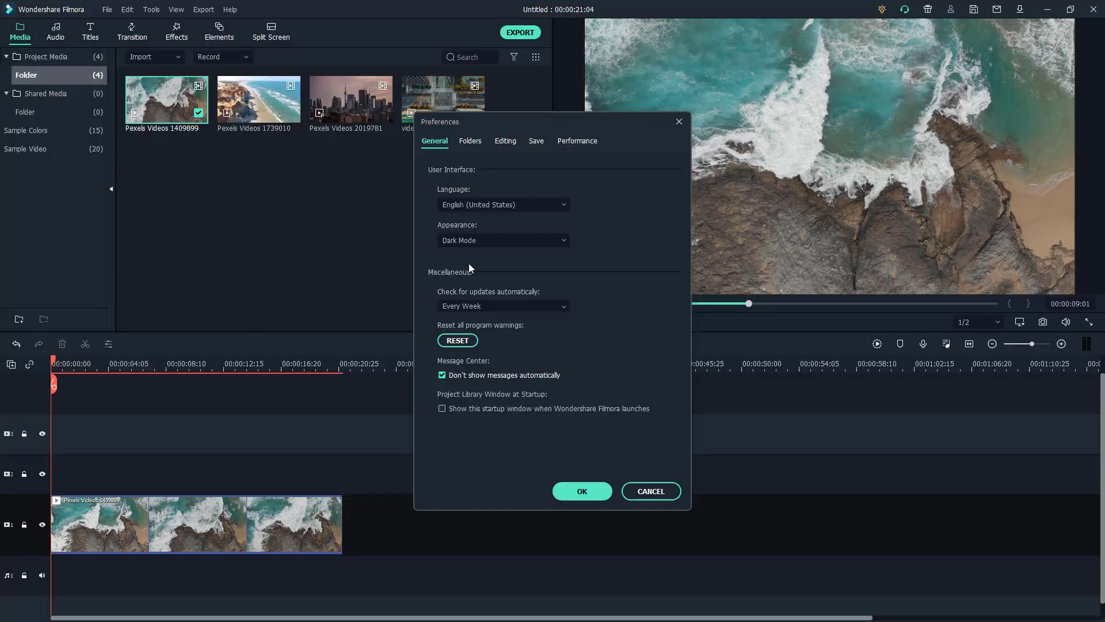
- Examine the automatic update check intervals and the storage folder for temporary files in the preferences
click(478, 309)
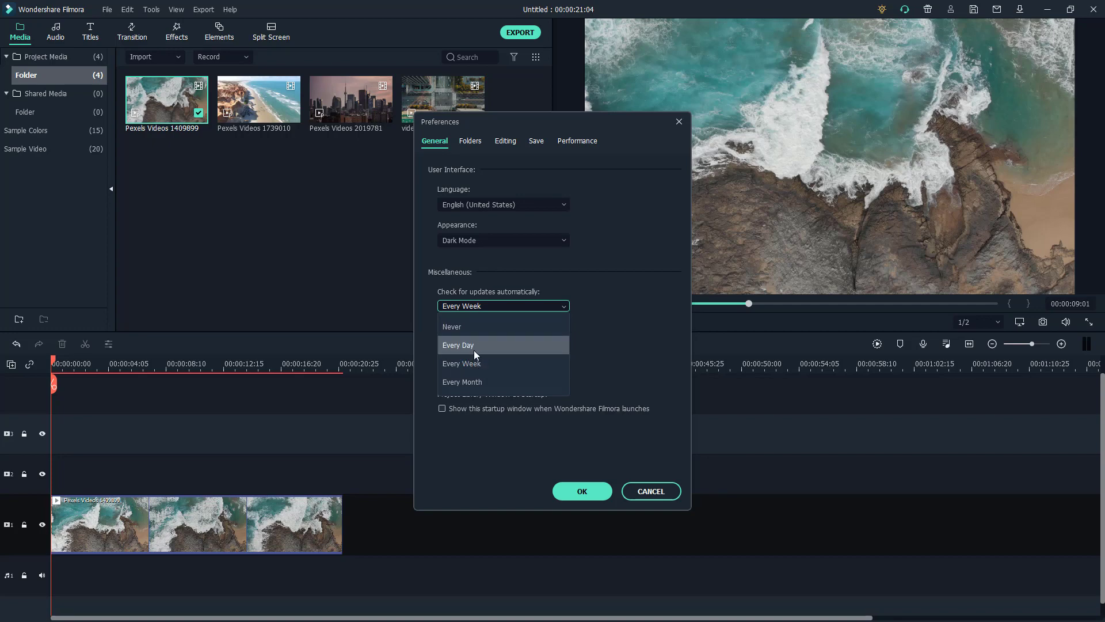
click(540, 364)
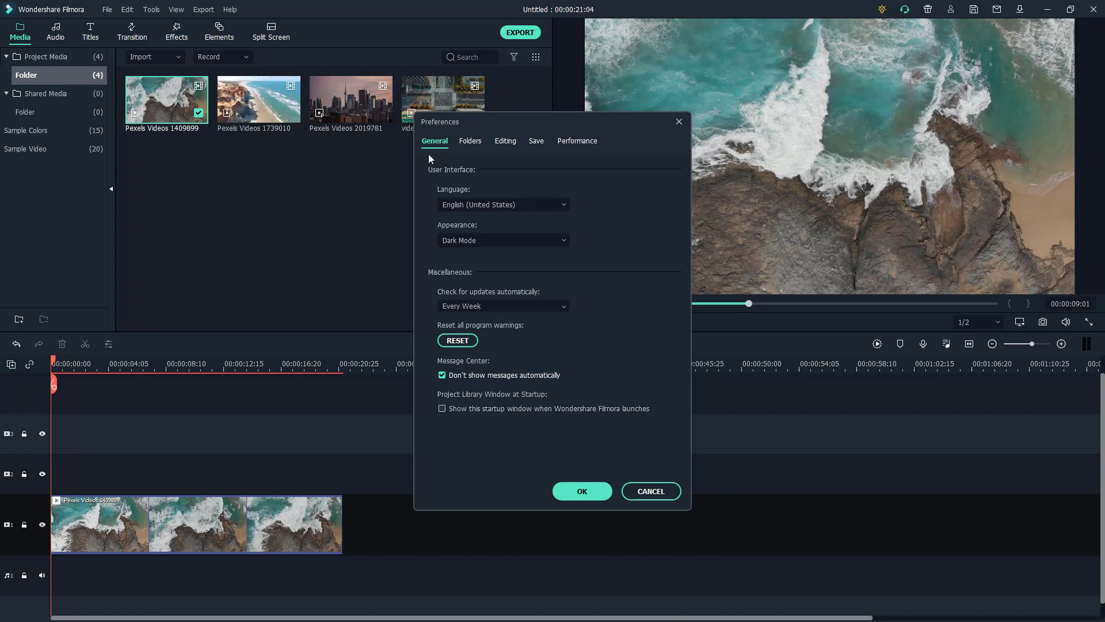
click(465, 143)
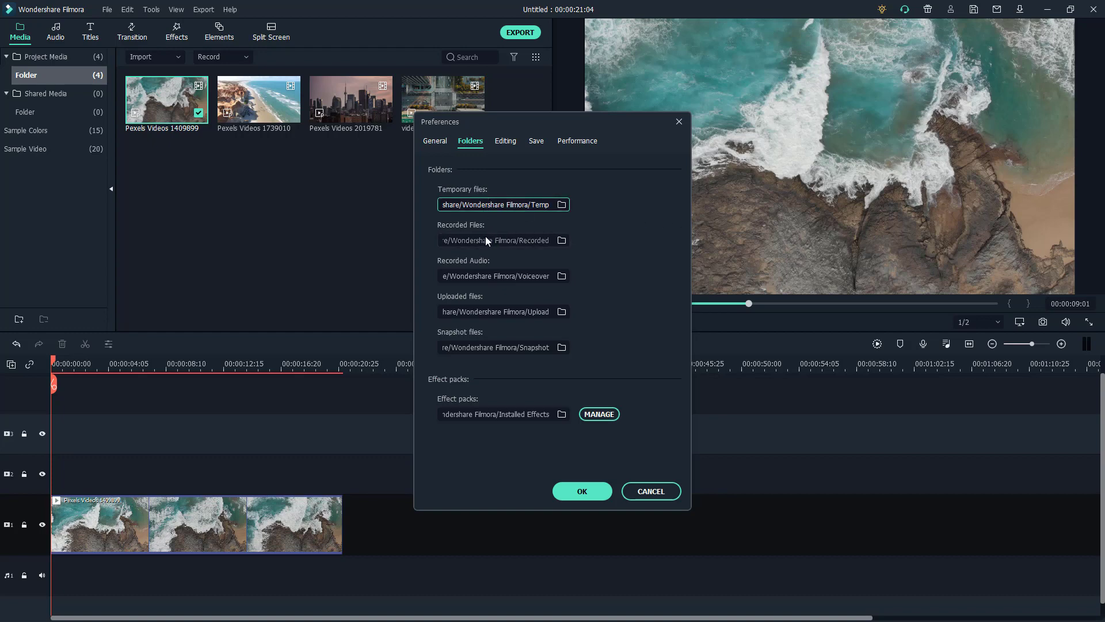
click(561, 205)
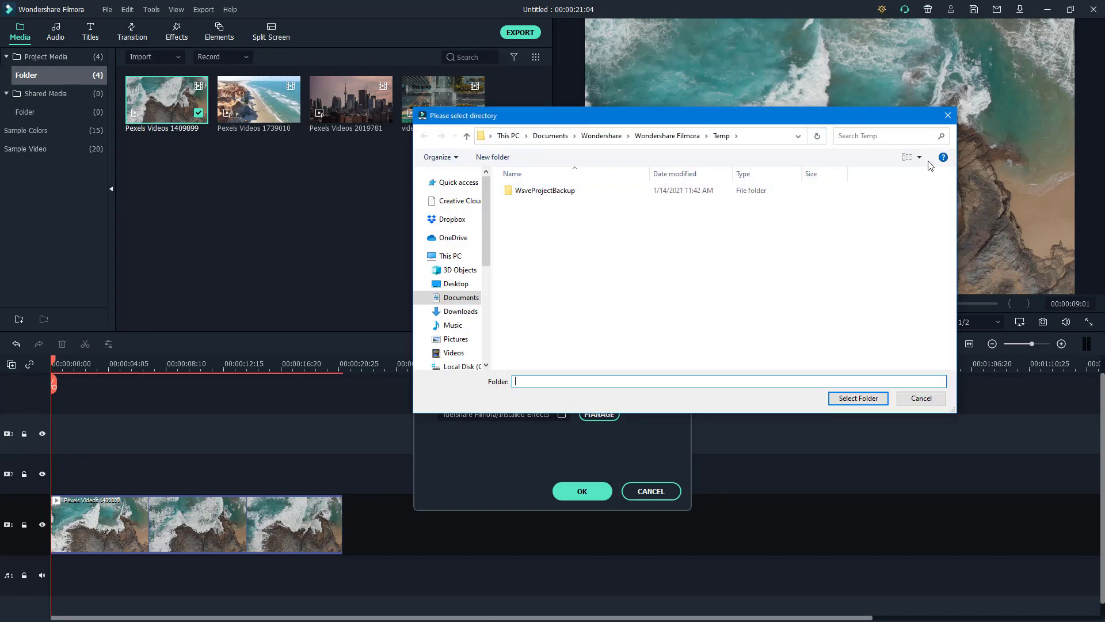
click(948, 117)
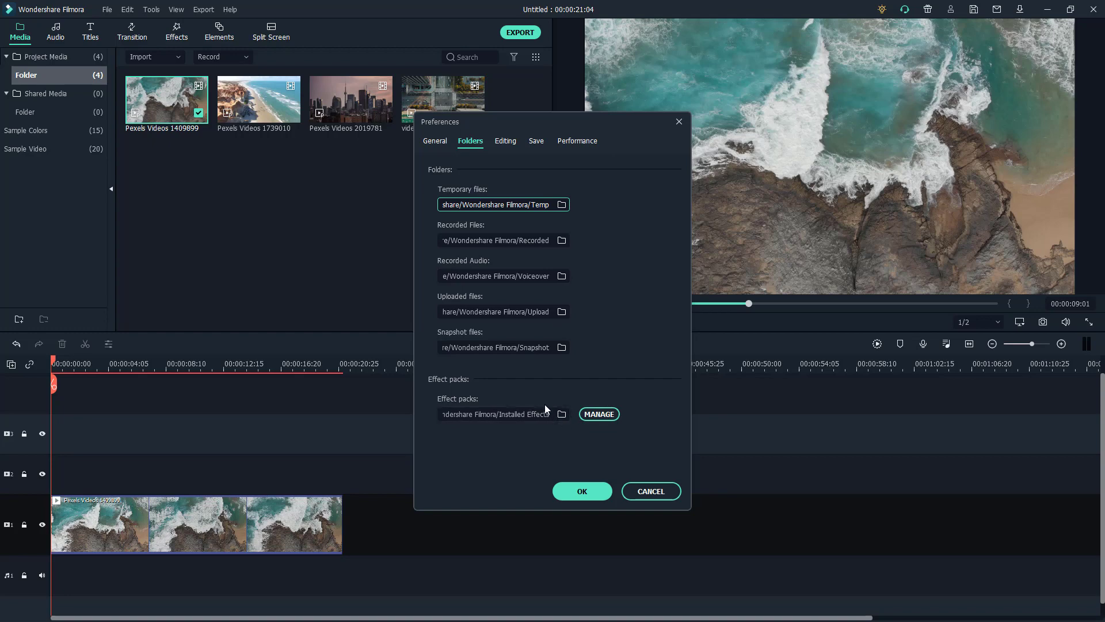
- Set the default photo duration to 5 seconds in the editing preferences
click(504, 141)
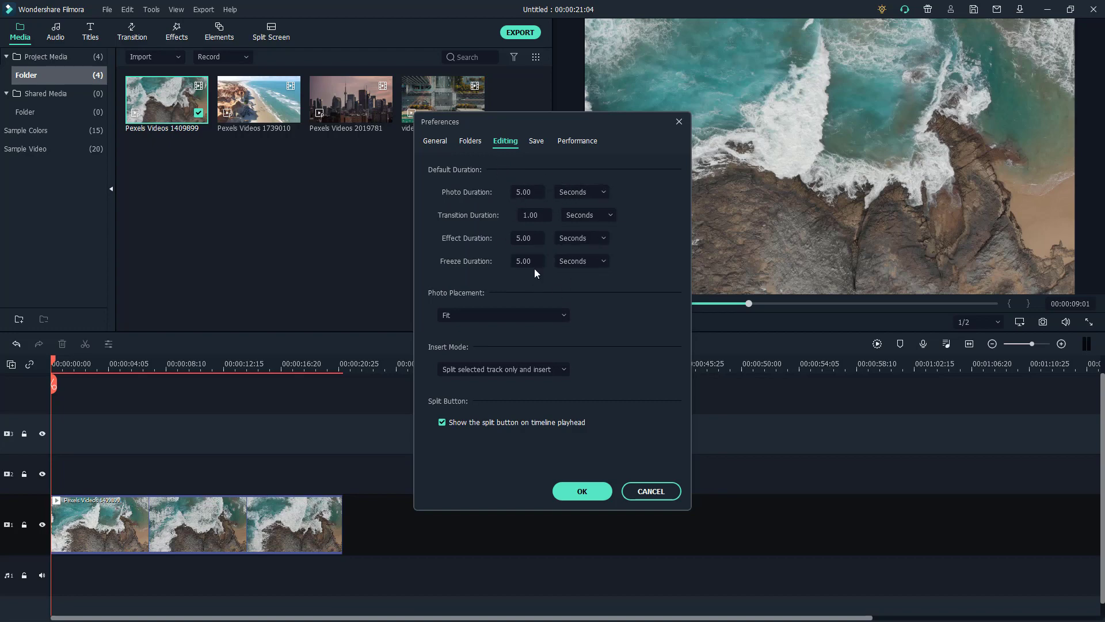
click(533, 195)
click(640, 178)
click(535, 195)
text(5)
key(Return)
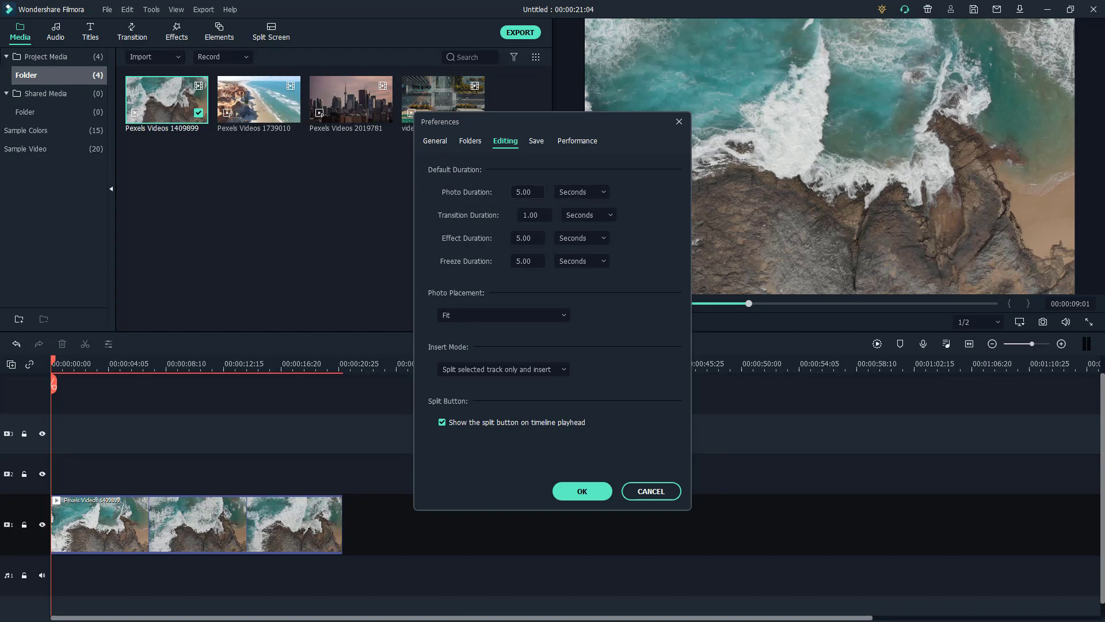
- Switch the photo duration unit to Frames and back to Seconds
click(575, 190)
click(579, 202)
click(578, 191)
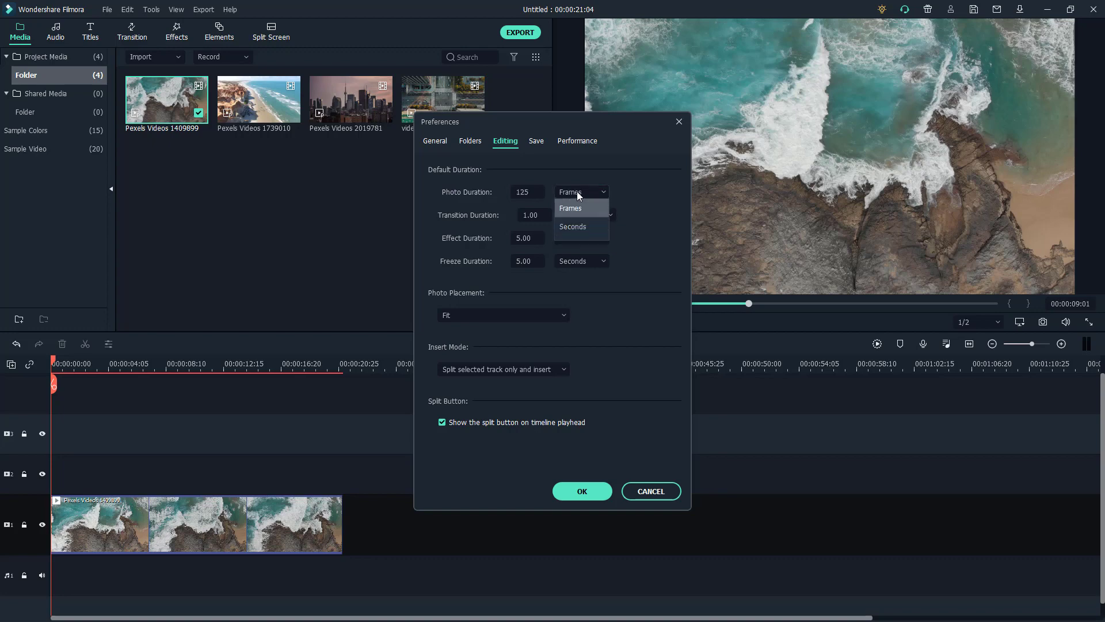
click(578, 231)
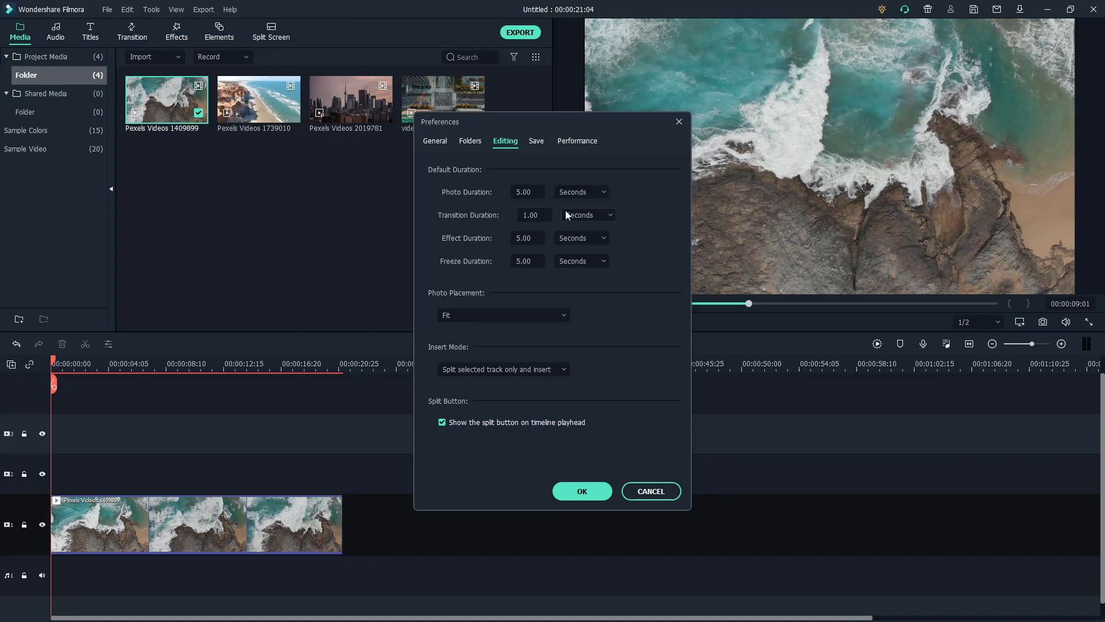
- Examine the available photo placement and insert mode options in the editing preferences
click(484, 316)
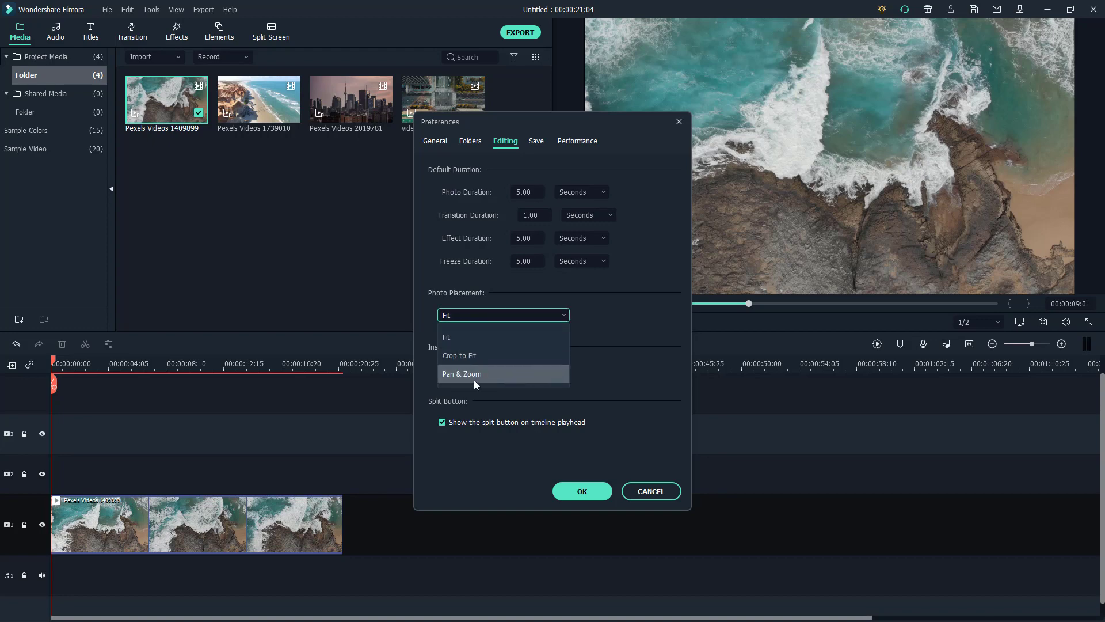
click(626, 361)
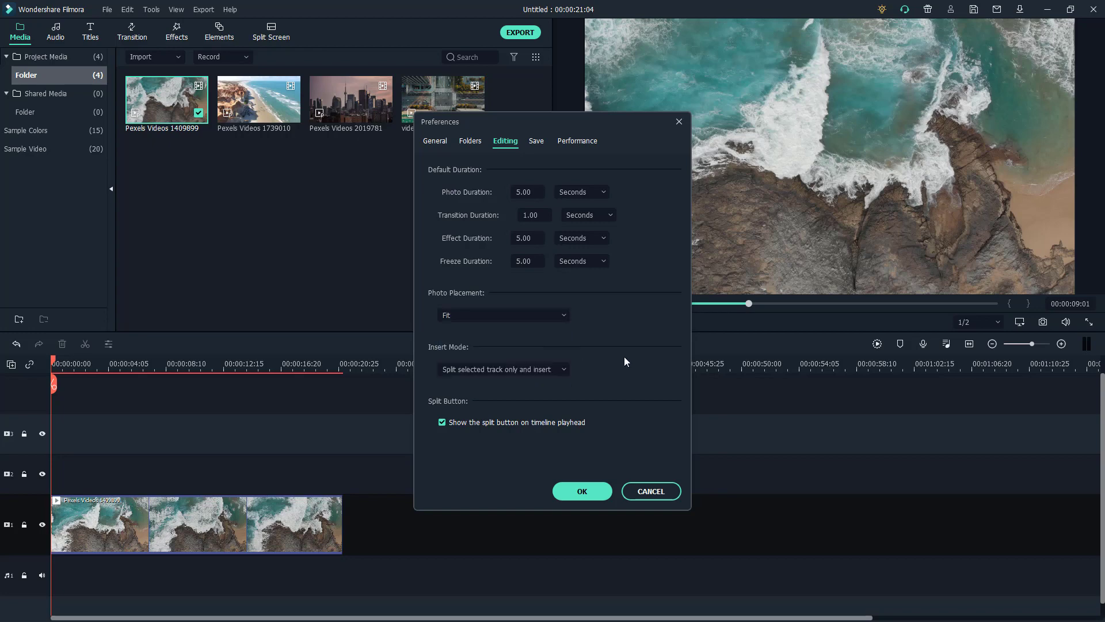
click(528, 368)
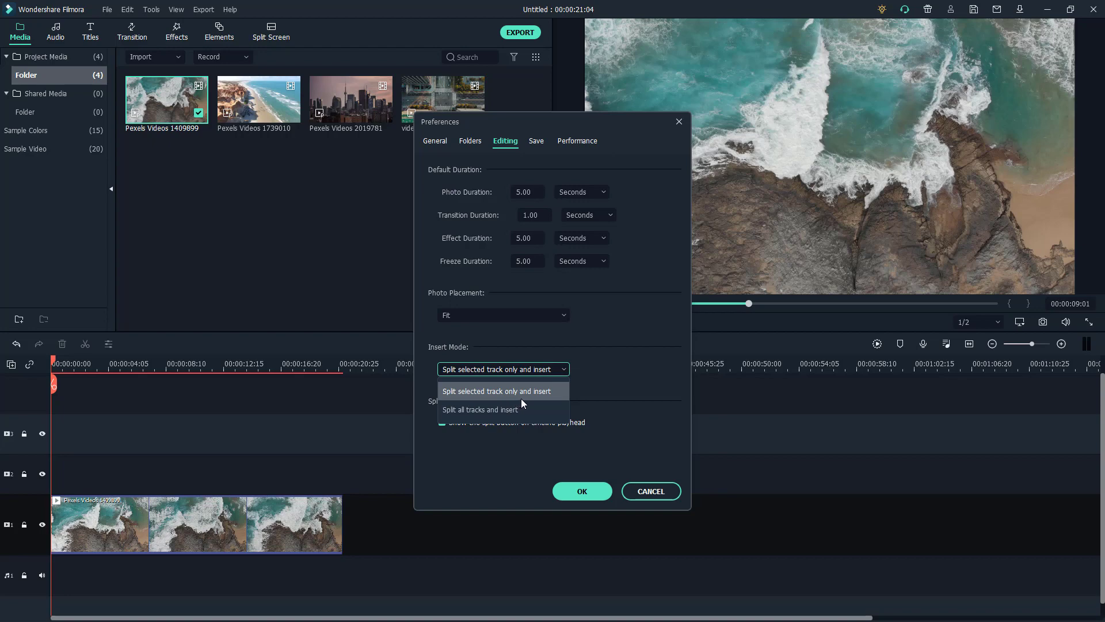
click(591, 404)
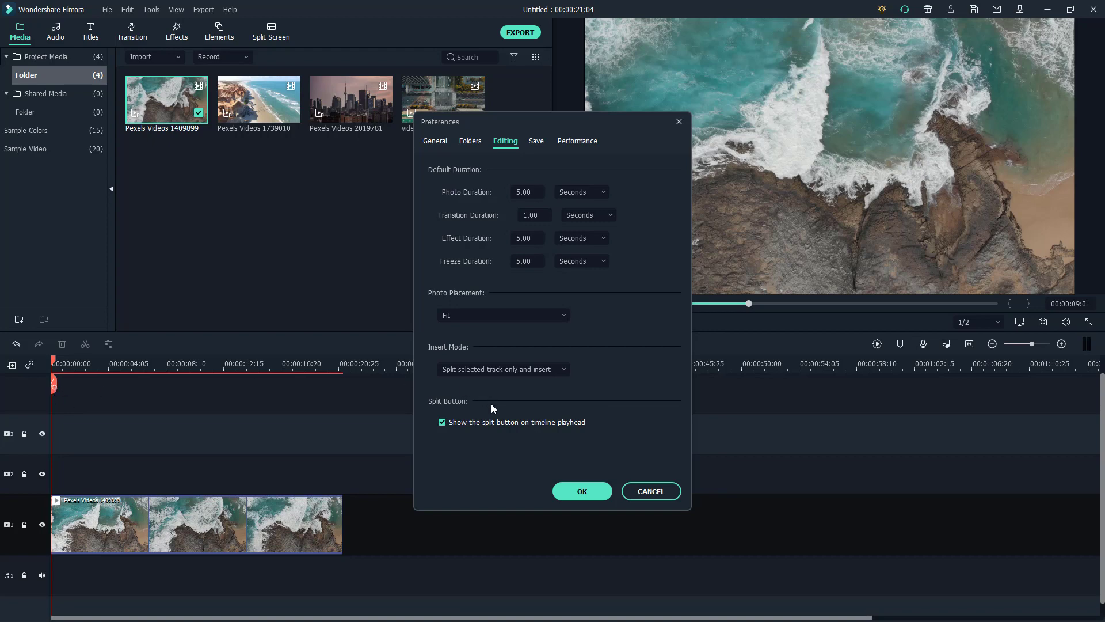
- Turn off the split button on the timeline playhead, apply the preferences, and move the playhead to 00:00:10:22
click(477, 420)
click(586, 490)
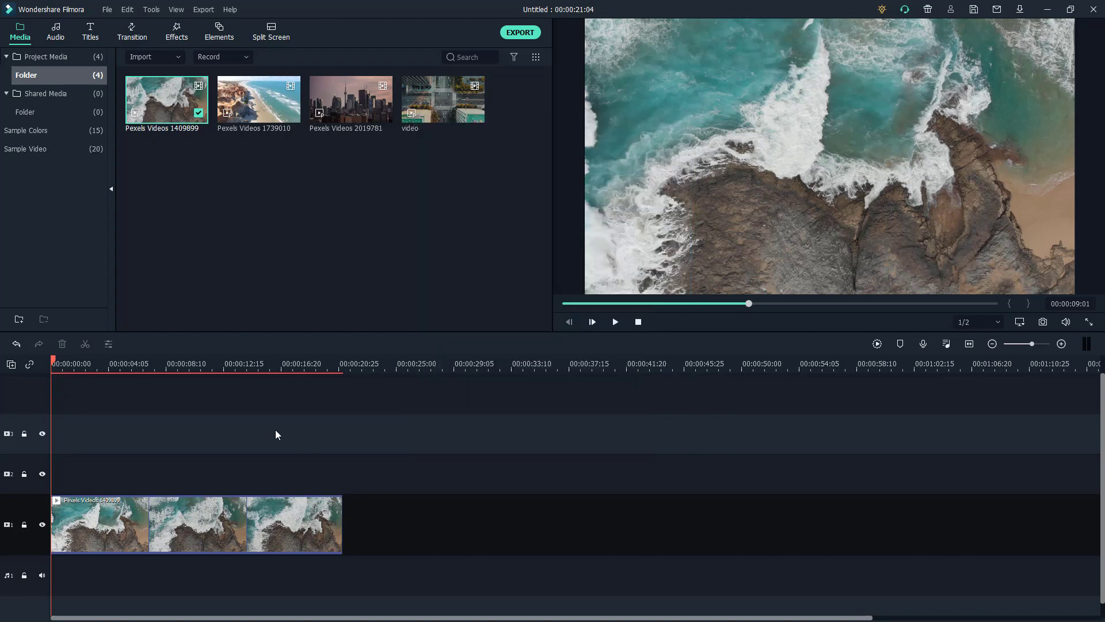
drag(56, 364, 200, 365)
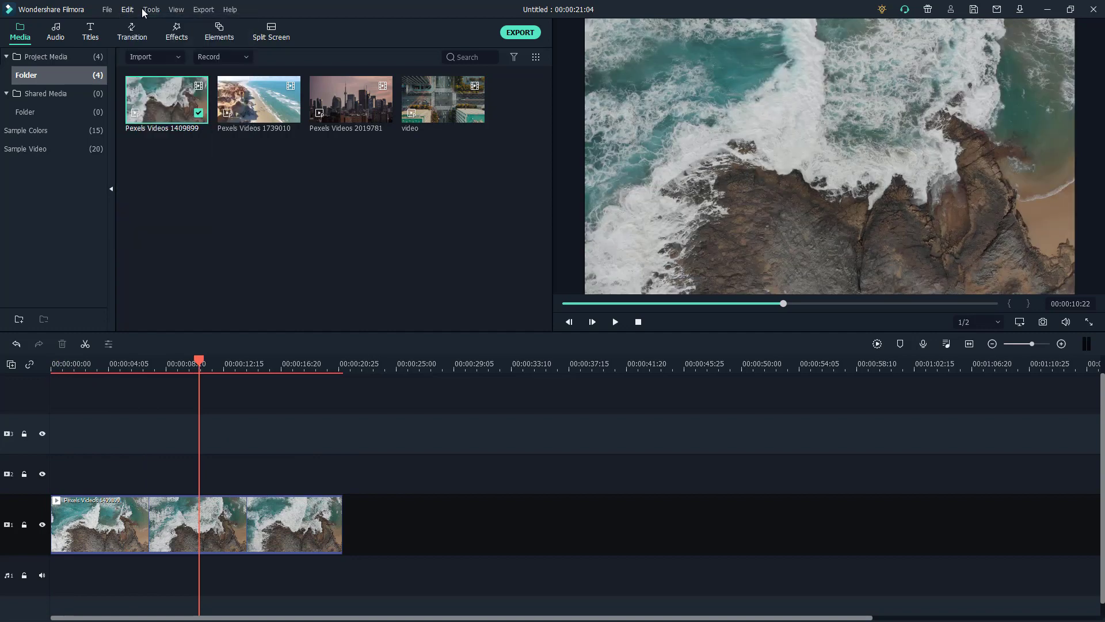
- Turn the split button on the timeline playhead back on in the editing preferences and apply the change
click(108, 9)
click(139, 270)
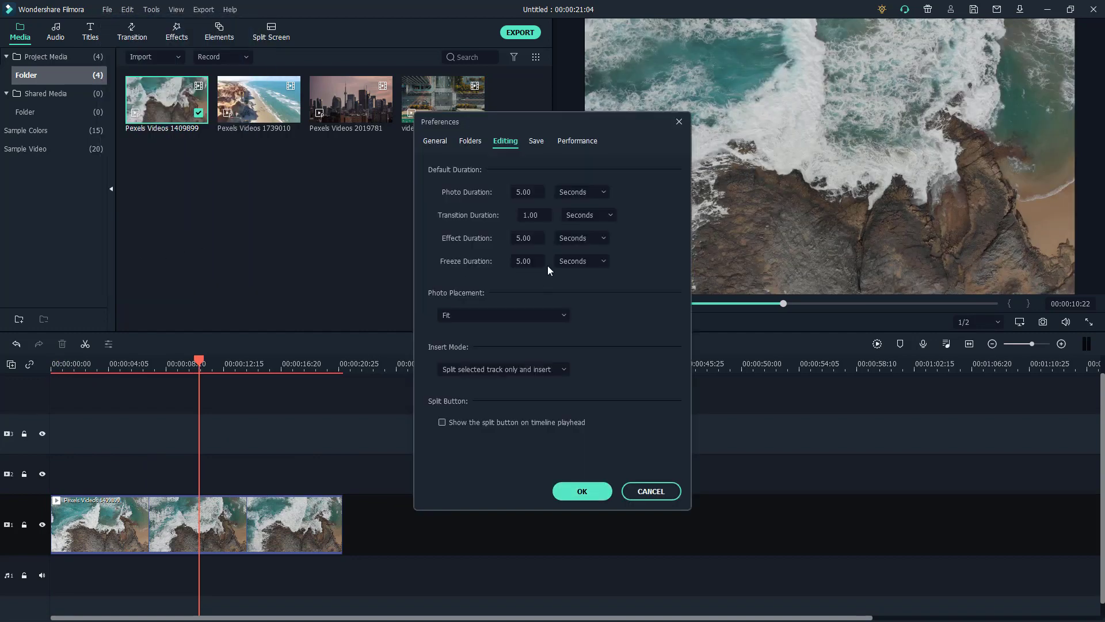
click(508, 424)
click(583, 491)
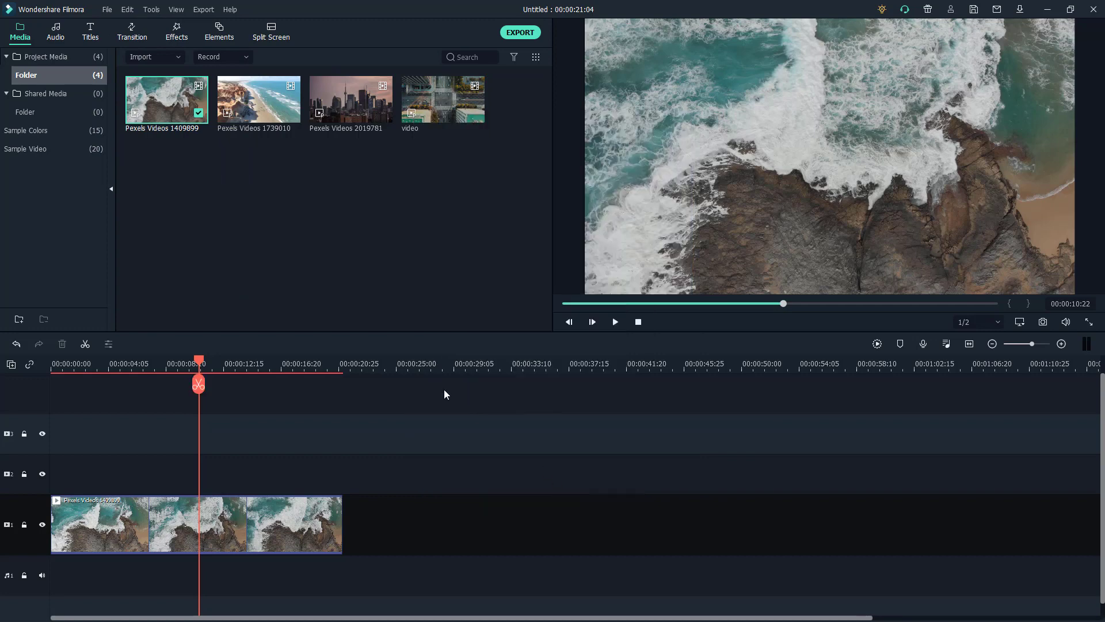
- Examine the project backup interval choices and the backup folder location in the save preferences
click(107, 9)
click(137, 245)
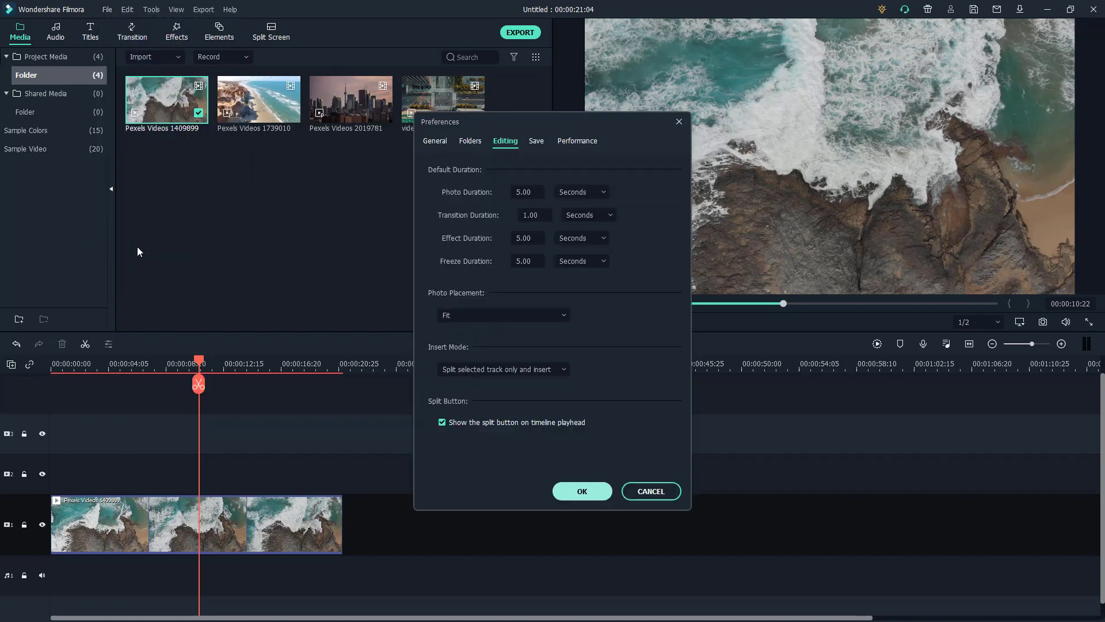
click(537, 142)
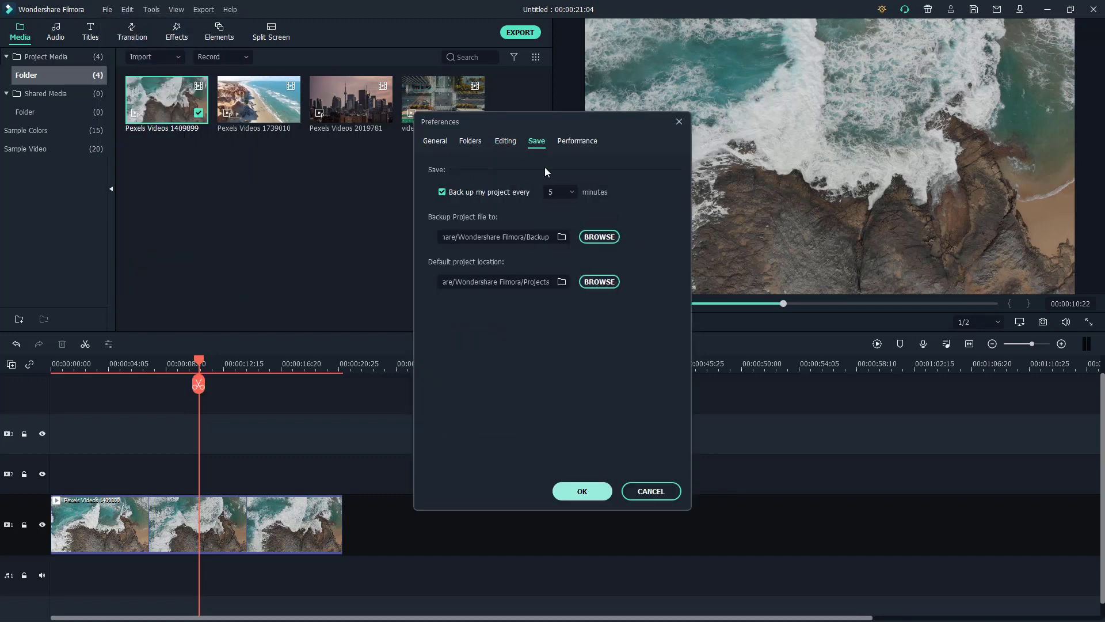
click(572, 193)
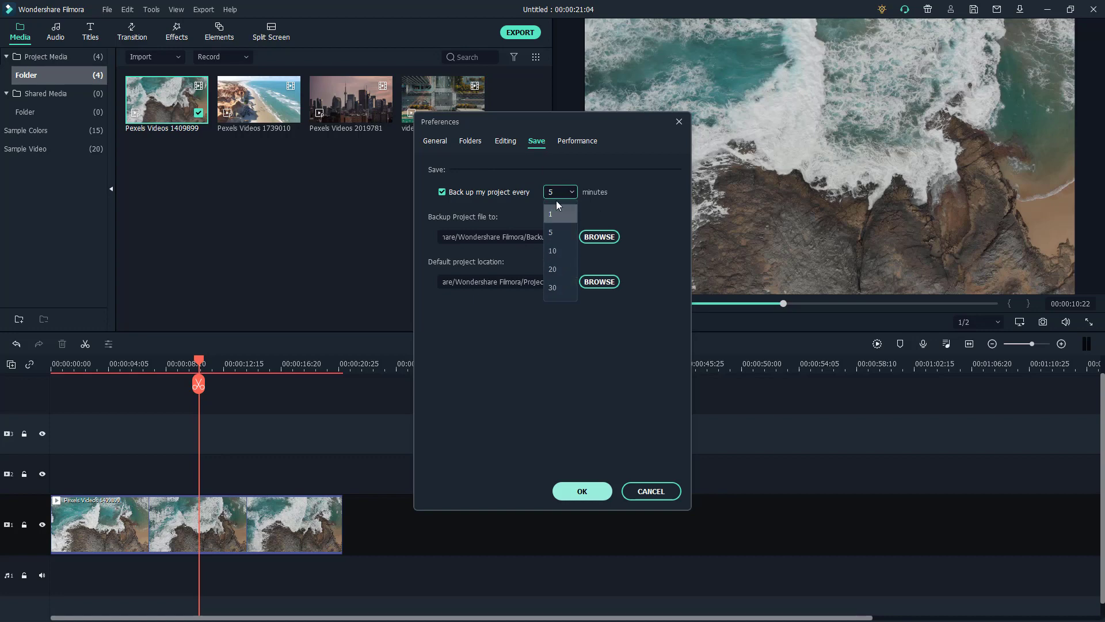
click(558, 196)
click(557, 195)
click(641, 202)
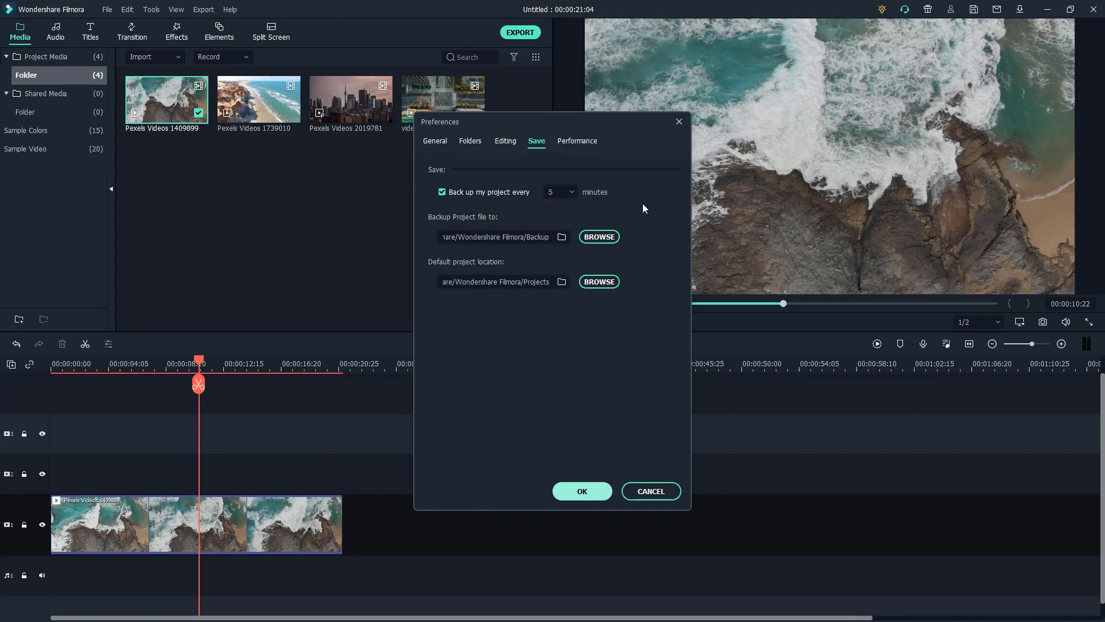
click(562, 239)
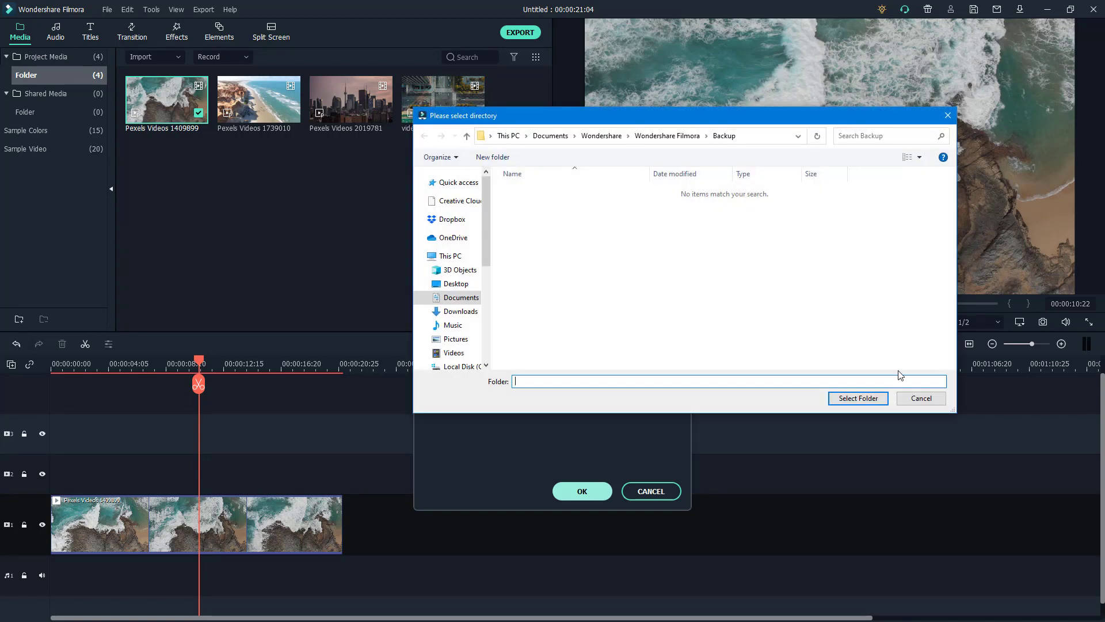
click(920, 397)
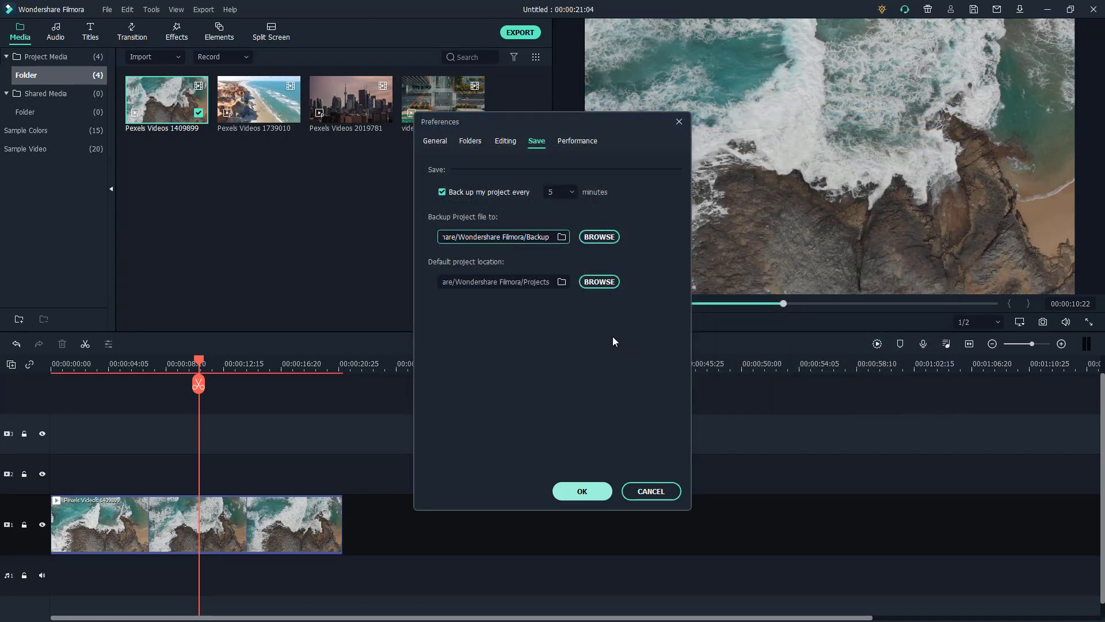
- Enable hardware acceleration for video rendering and playback in the performance preferences
click(578, 143)
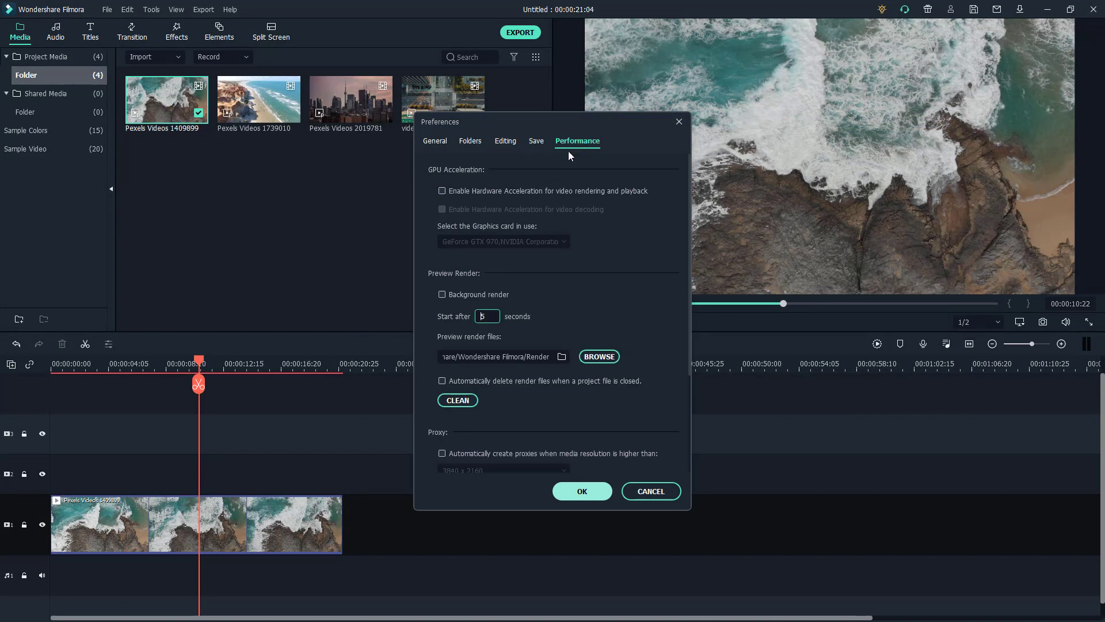
click(447, 193)
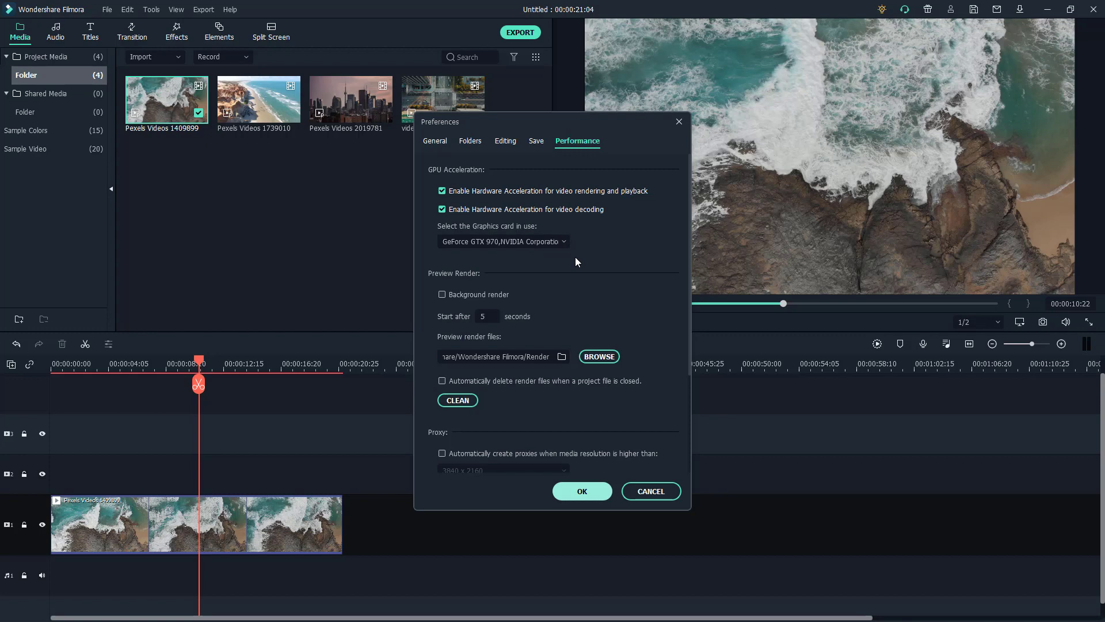
- Toggle background render on and off, and check the folder location for preview render files
scroll(537, 269, down, 1)
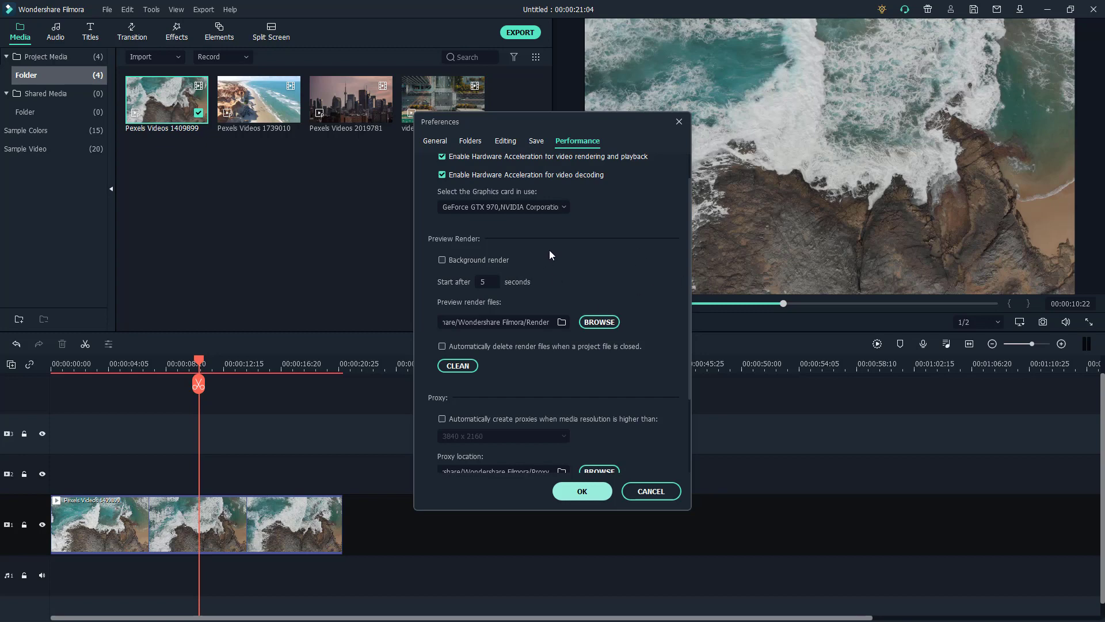
click(492, 260)
click(471, 260)
click(590, 324)
click(921, 398)
- Enable automatic proxy creation, set its resolution threshold to 1920 x 1080, and disable automatic proxy creation again
scroll(547, 333, down, 3)
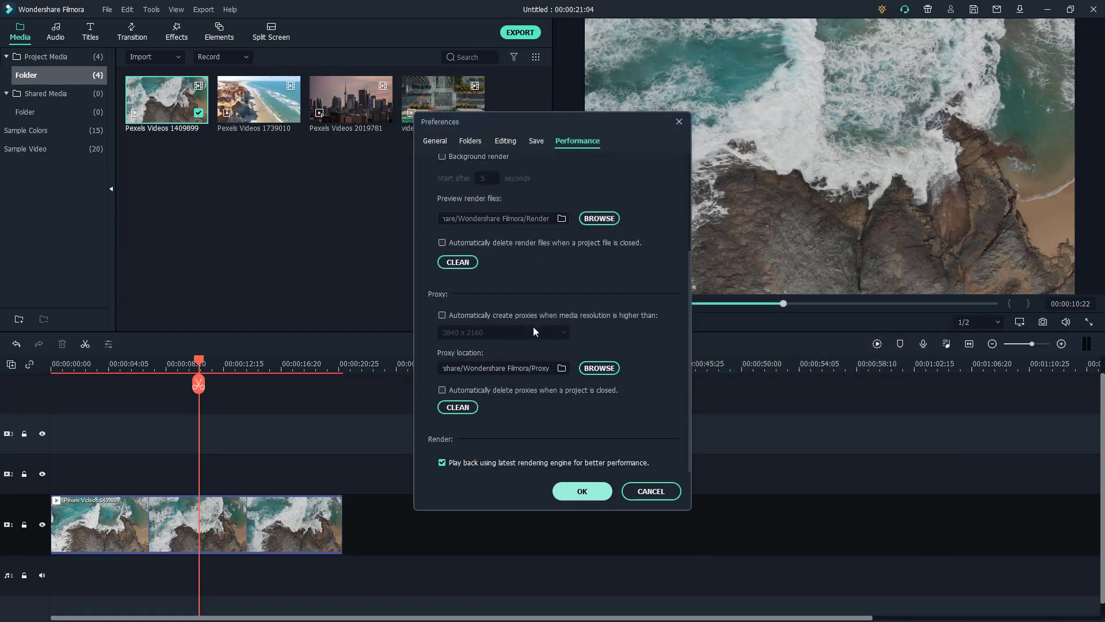
click(482, 316)
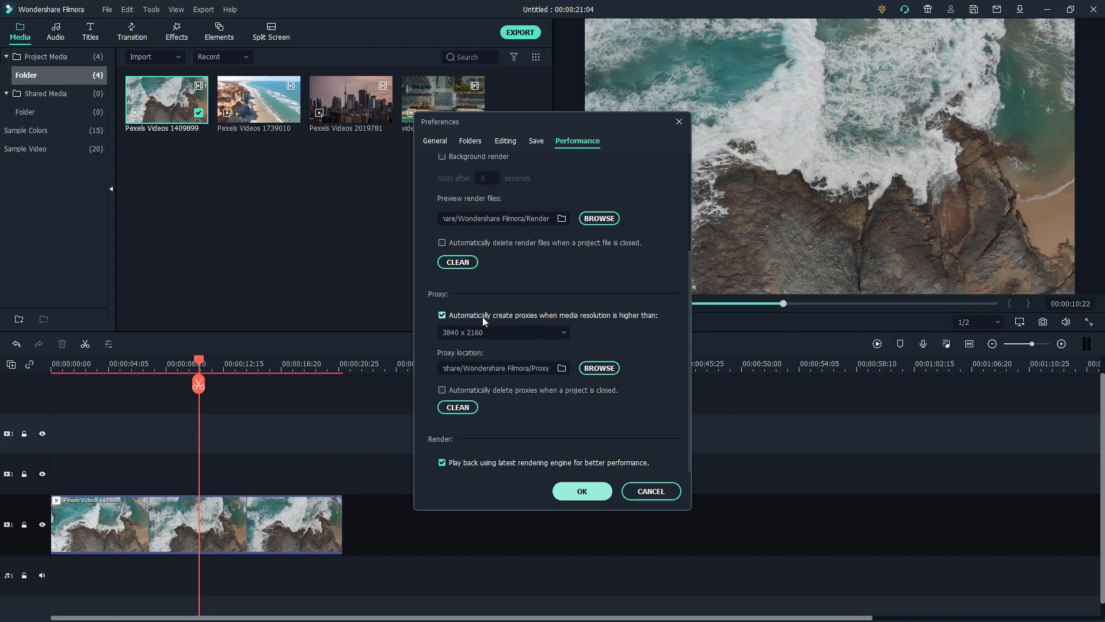
click(562, 332)
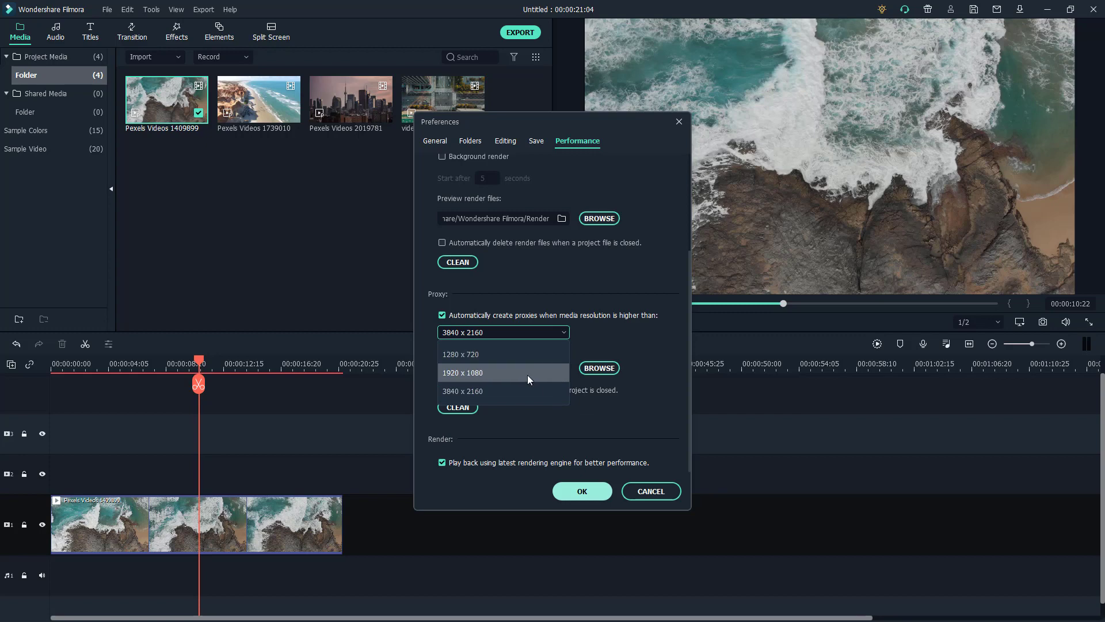
click(527, 373)
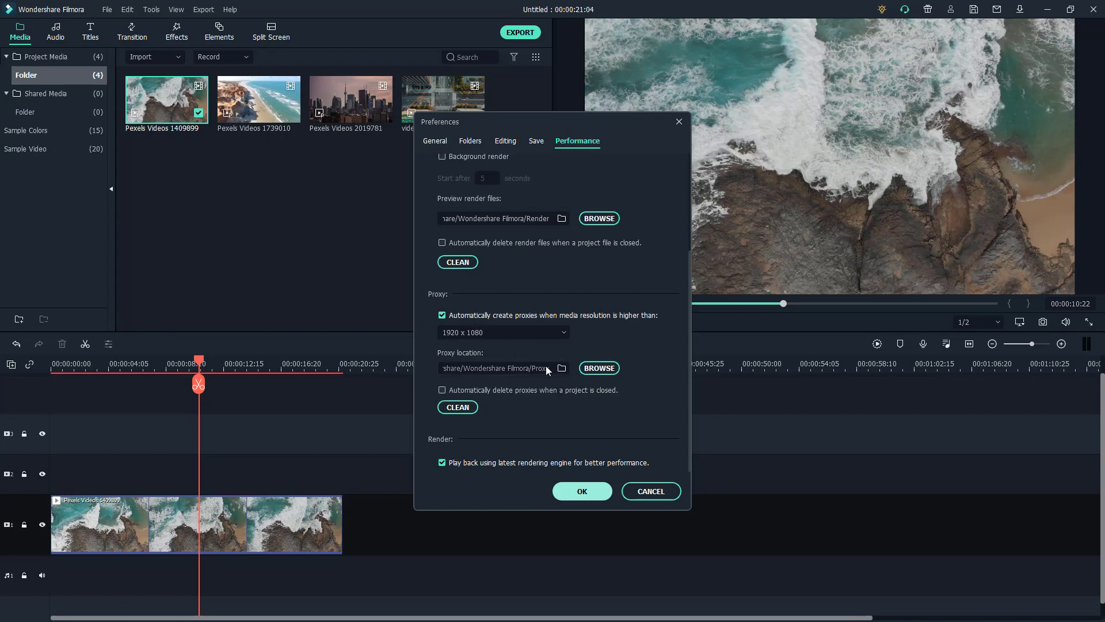
click(454, 317)
scroll(496, 299, up, 2)
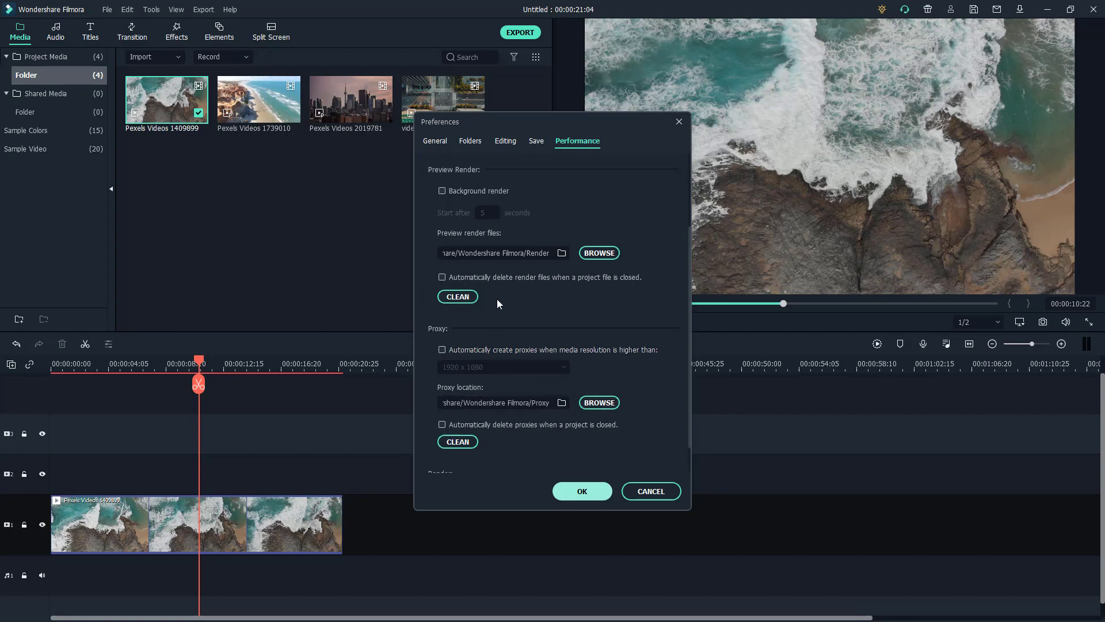
scroll(488, 336, down, 2)
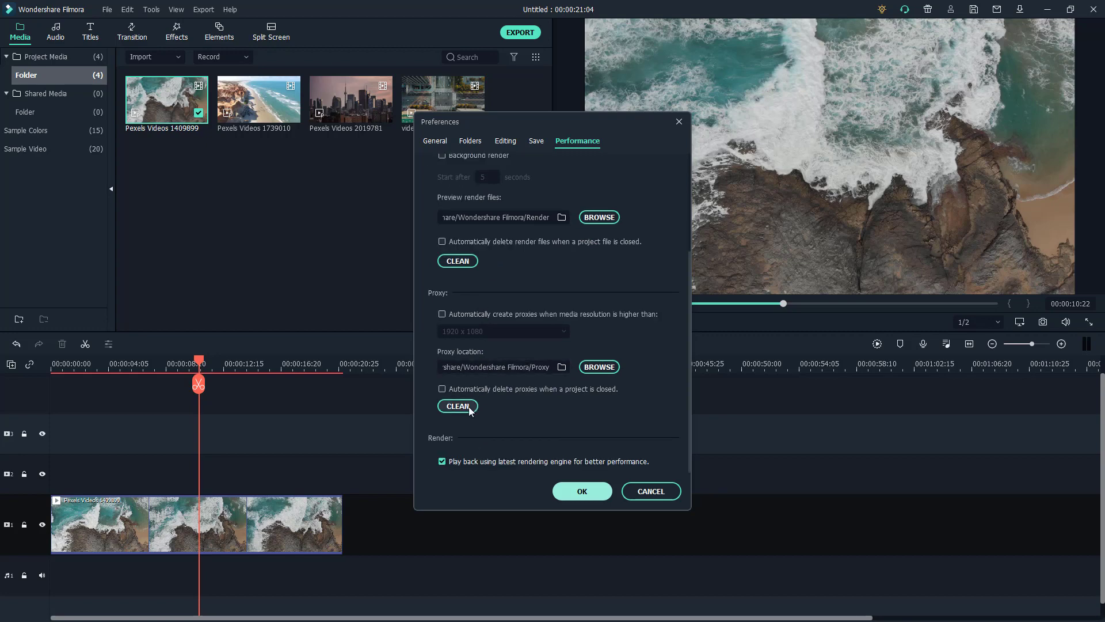